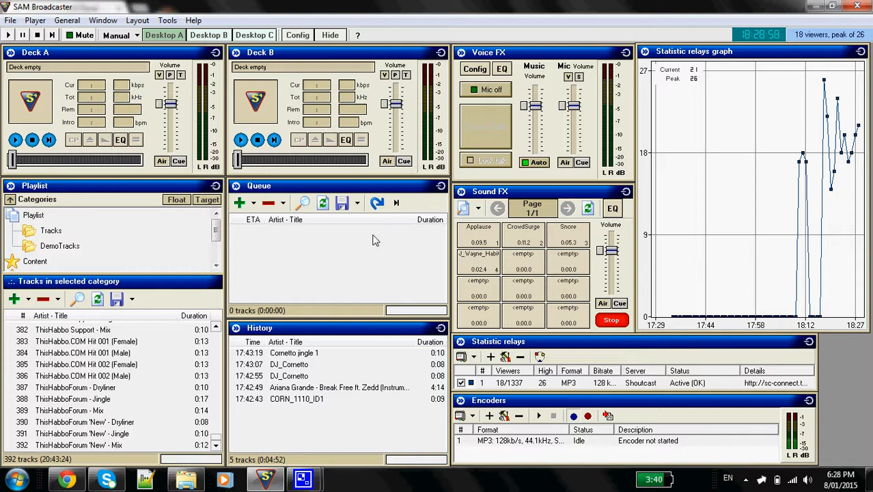
pyautogui.moveTo(371, 242); pyautogui.dragTo(370, 457)
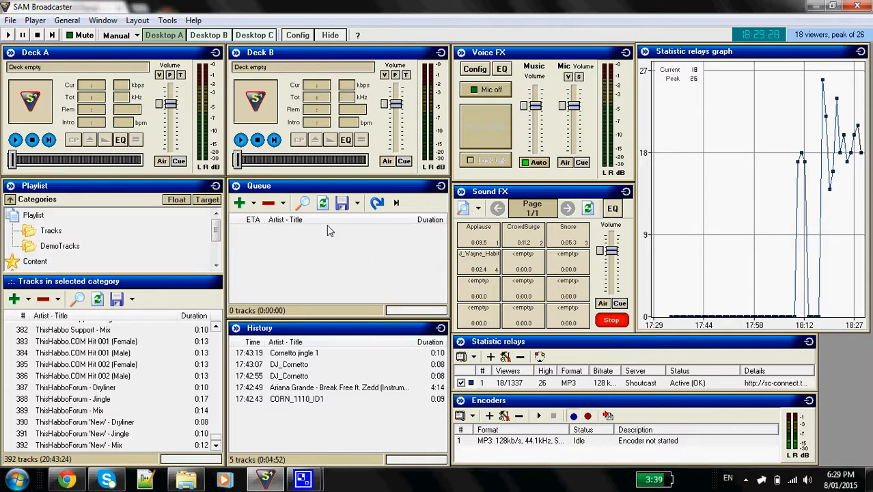
pyautogui.moveTo(327, 220); pyautogui.dragTo(325, 301)
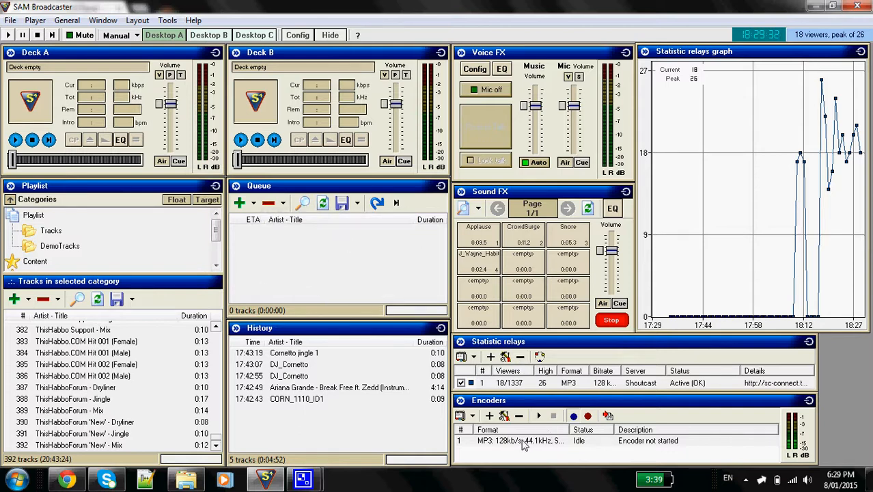
pyautogui.click(489, 415)
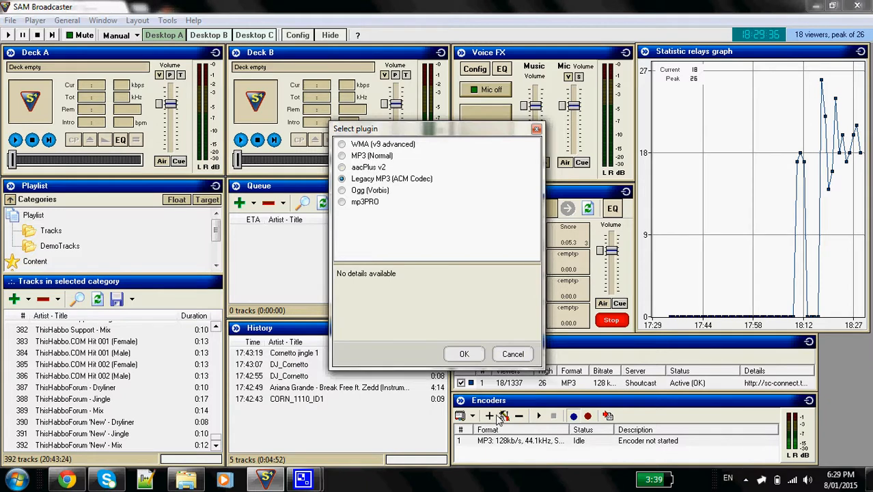
pyautogui.click(513, 353)
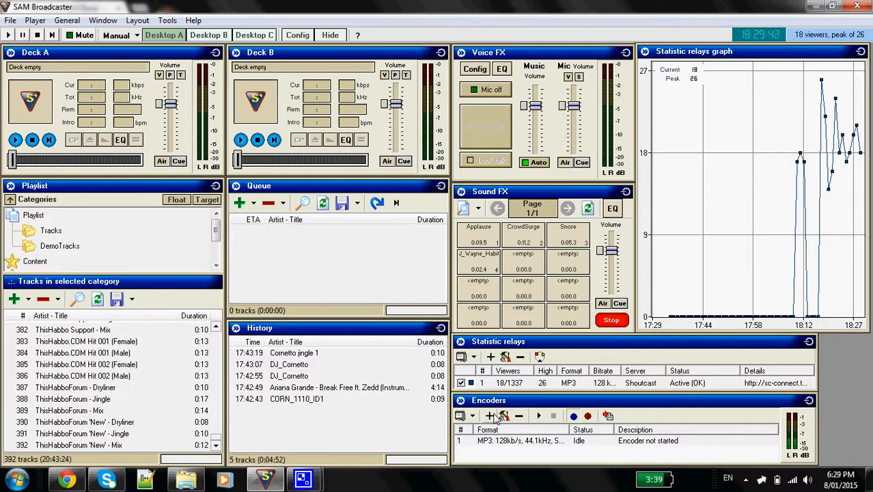
pyautogui.click(101, 21)
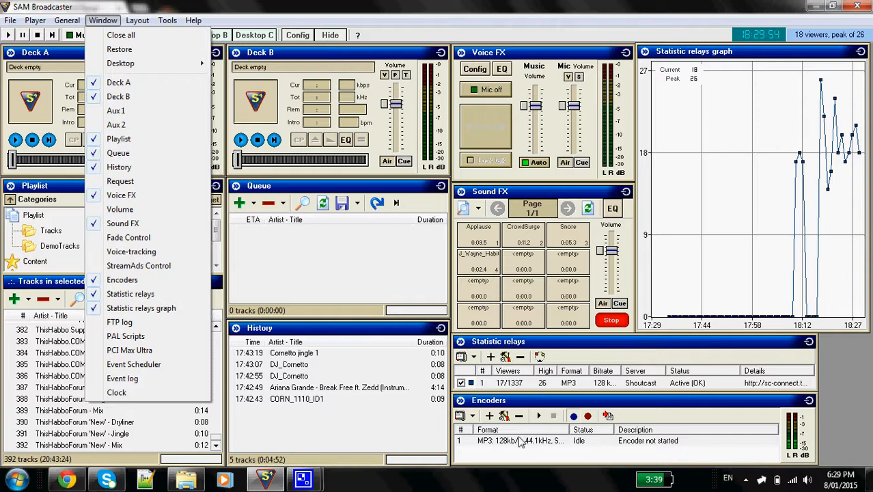
pyautogui.click(505, 458)
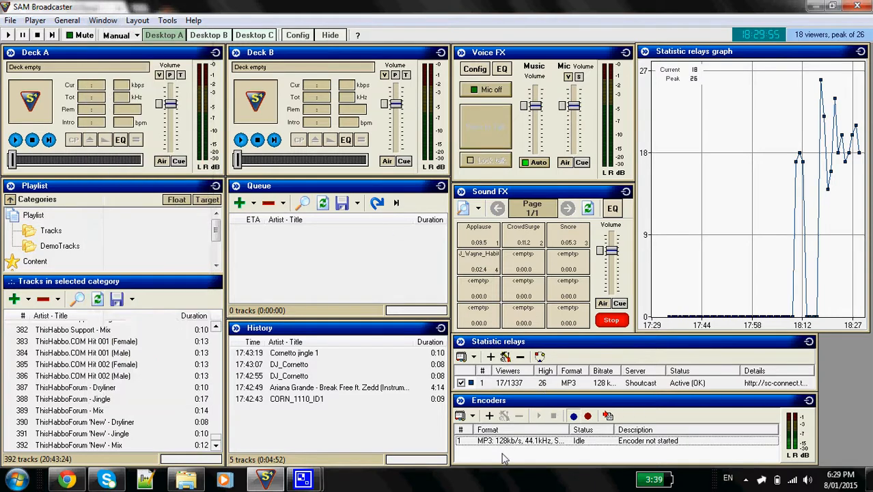
# Start adding a new encoder that uses the MP3 (Normal) plugin
pyautogui.click(490, 416)
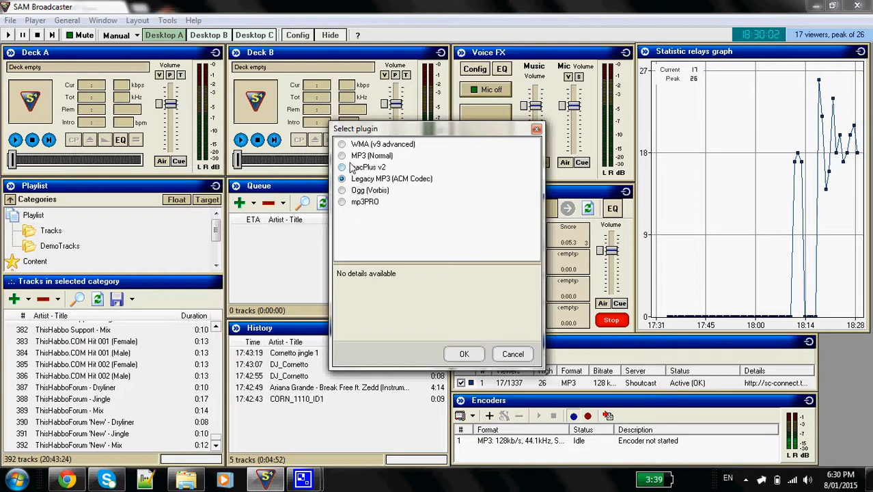
pyautogui.click(344, 156)
pyautogui.click(471, 355)
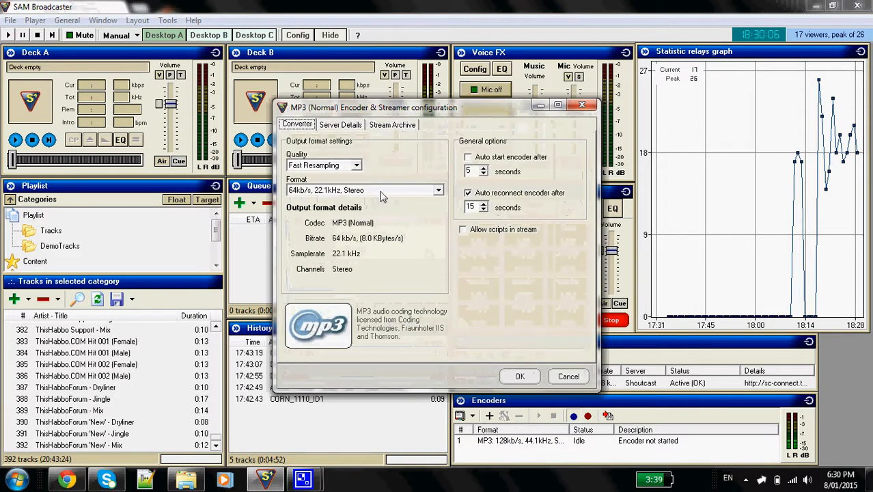
# Set the encoder to High Quality with format 128kb/s, 44.1kHz, Stereo, and turn off automatic reconnection
pyautogui.click(341, 166)
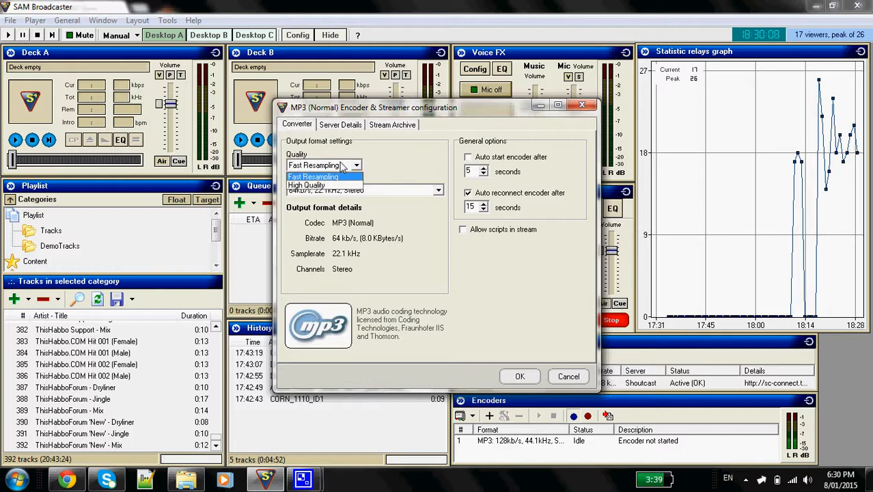
pyautogui.click(344, 185)
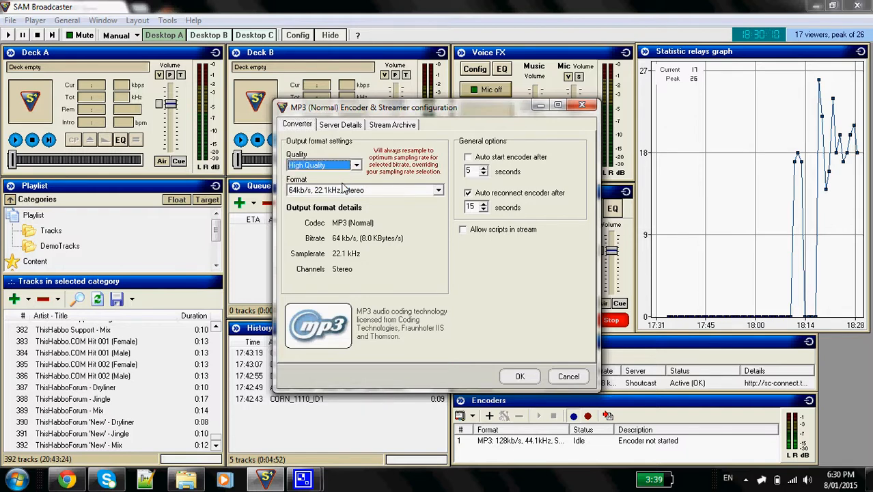
pyautogui.click(345, 192)
pyautogui.moveTo(441, 213); pyautogui.dragTo(435, 243)
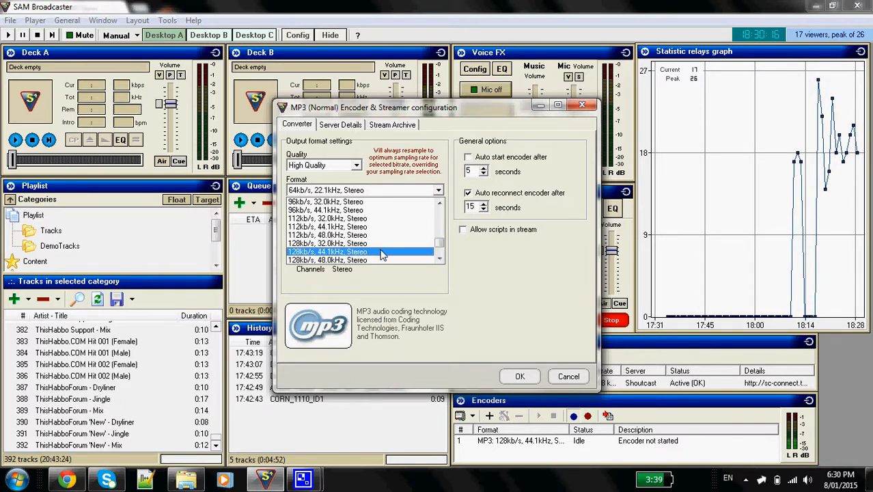
pyautogui.click(382, 252)
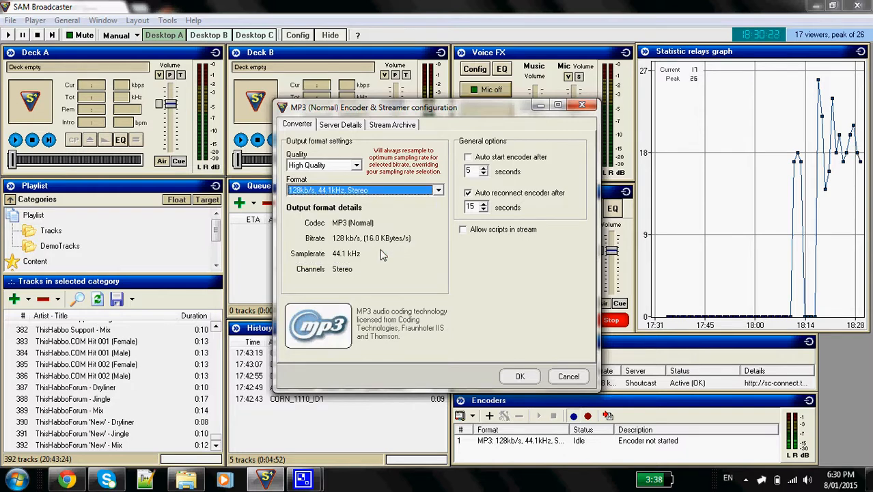
pyautogui.click(467, 194)
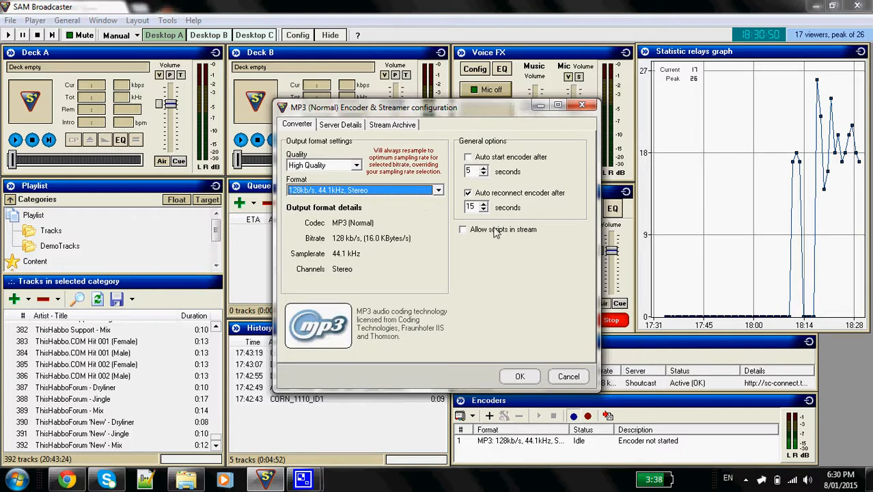
pyautogui.click(468, 194)
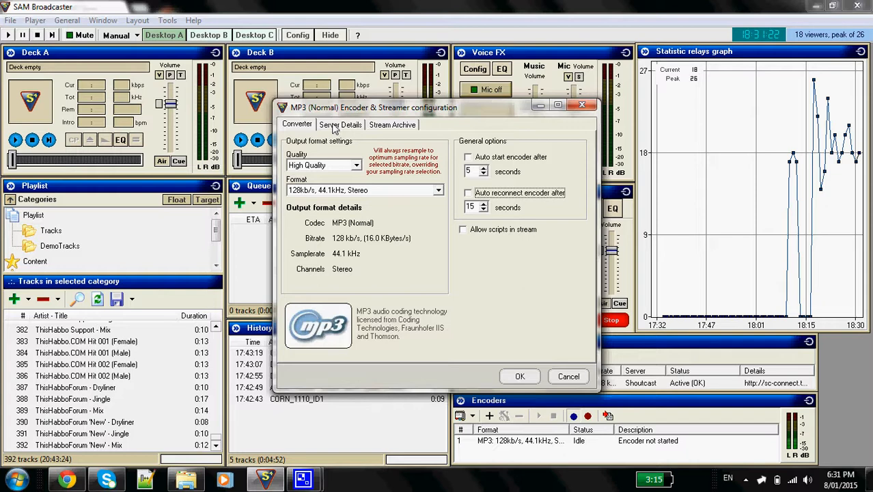
# Set the new encoder's server port to 8080, keeping ShoutCast as the server type
pyautogui.click(335, 127)
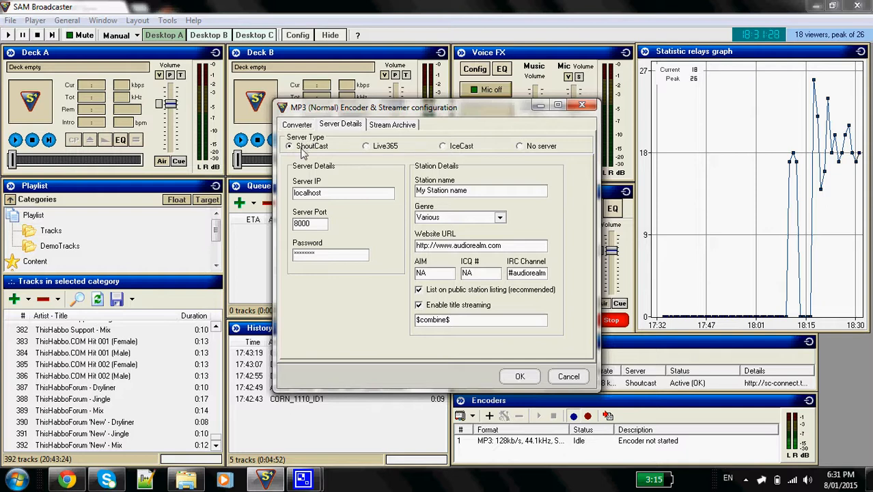
pyautogui.doubleClick(332, 193)
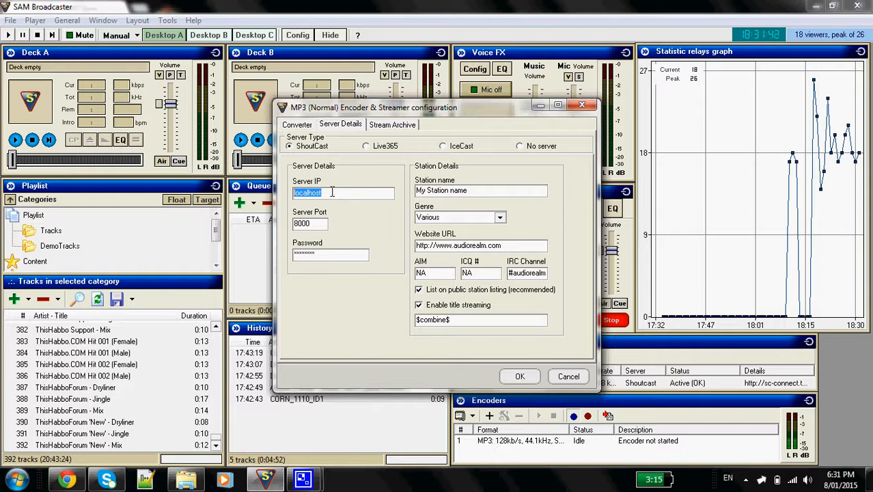
pyautogui.doubleClick(316, 221)
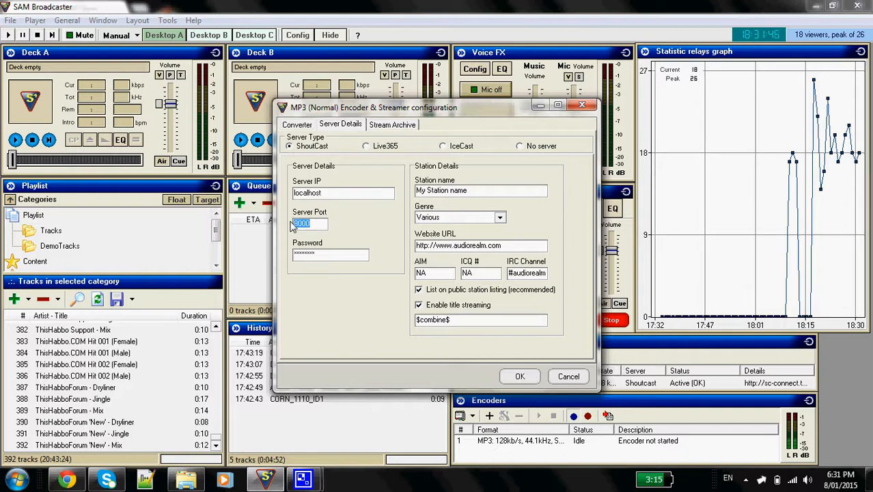
pyautogui.write('8')
pyautogui.doubleClick(328, 252)
pyautogui.doubleClick(338, 193)
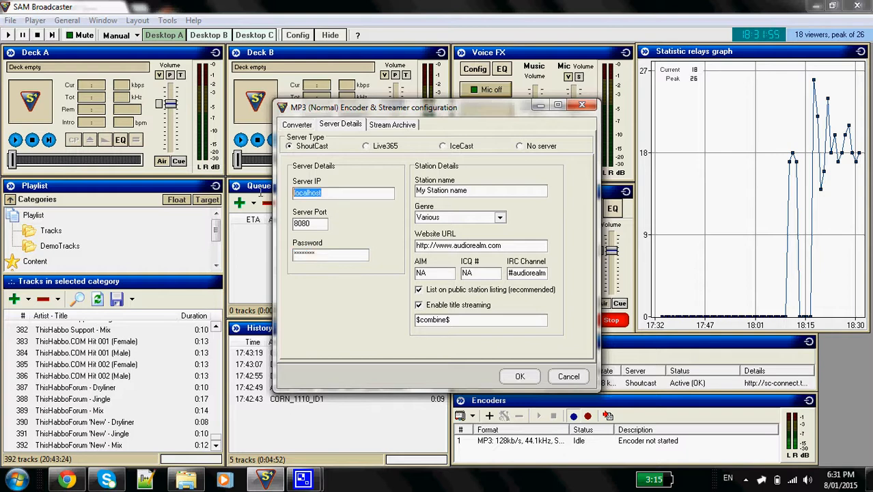
# Clear the new encoder's station name, go through its genre and website URL, and discard the new encoder
pyautogui.click(541, 192)
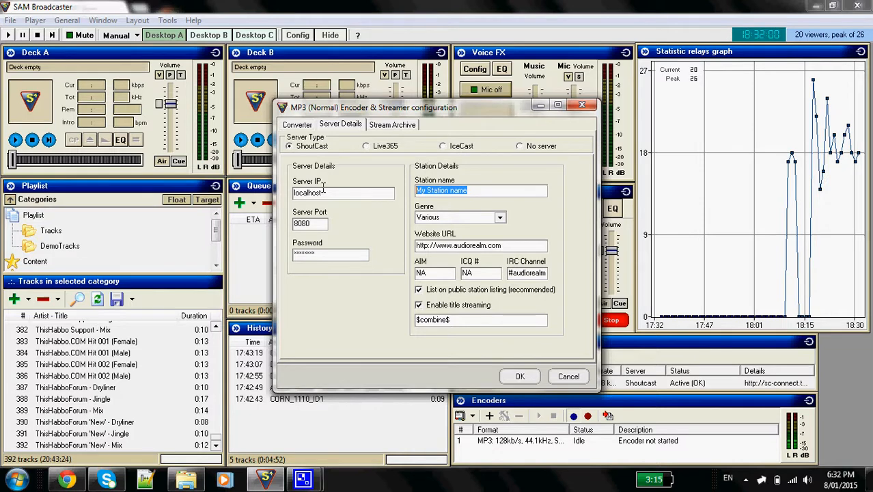
pyautogui.write('D')
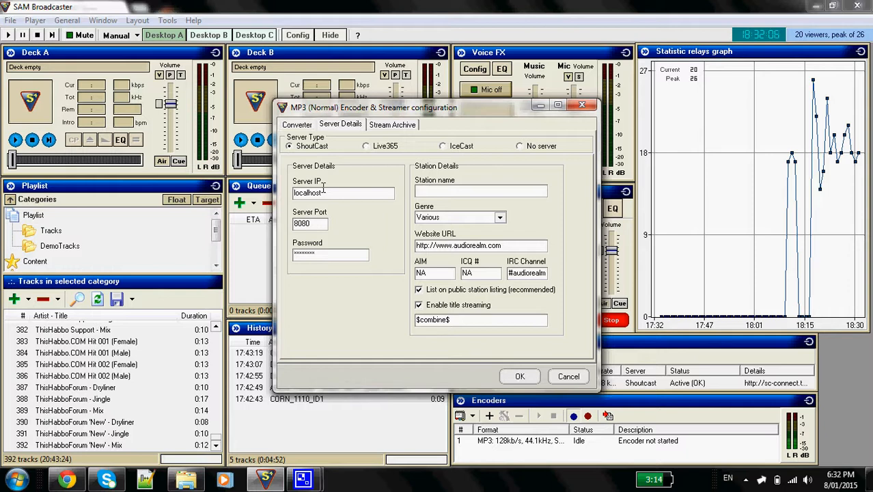
pyautogui.click(450, 219)
pyautogui.moveTo(521, 247); pyautogui.dragTo(395, 247)
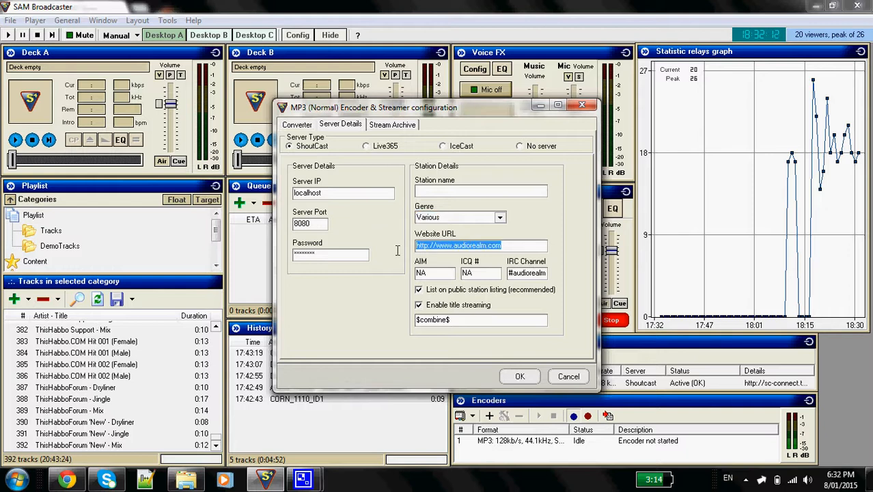
pyautogui.moveTo(421, 251)
pyautogui.mouseDown()
pyautogui.moveTo(447, 254)
pyautogui.moveTo(437, 256)
pyautogui.mouseUp()
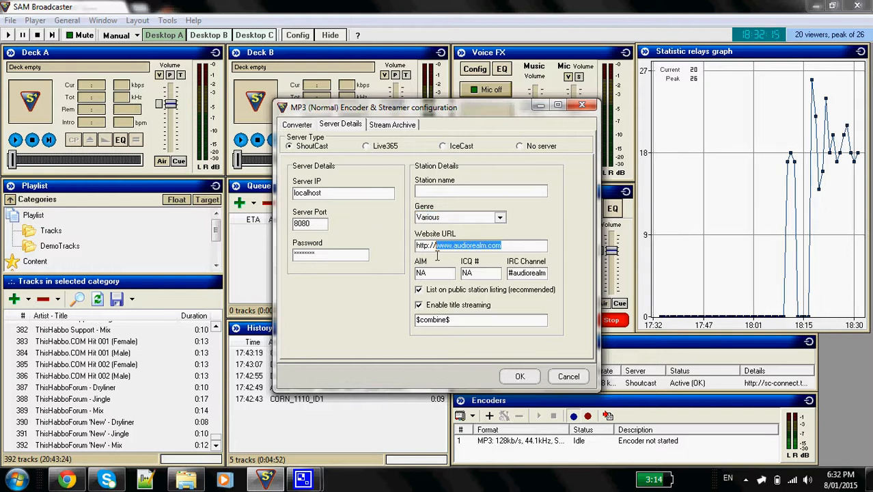
pyautogui.click(551, 379)
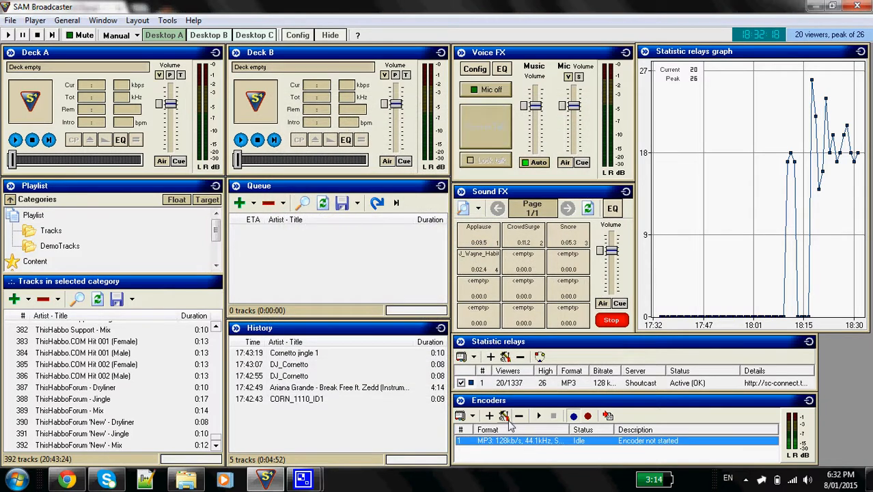
# Open the existing MP3 encoder's configuration and review its converter, server details and stream archive settings
pyautogui.click(503, 417)
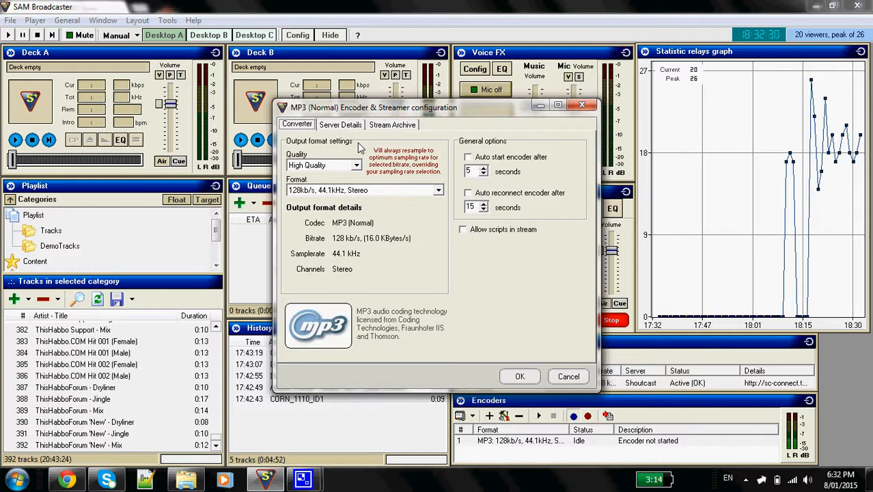
pyautogui.click(330, 127)
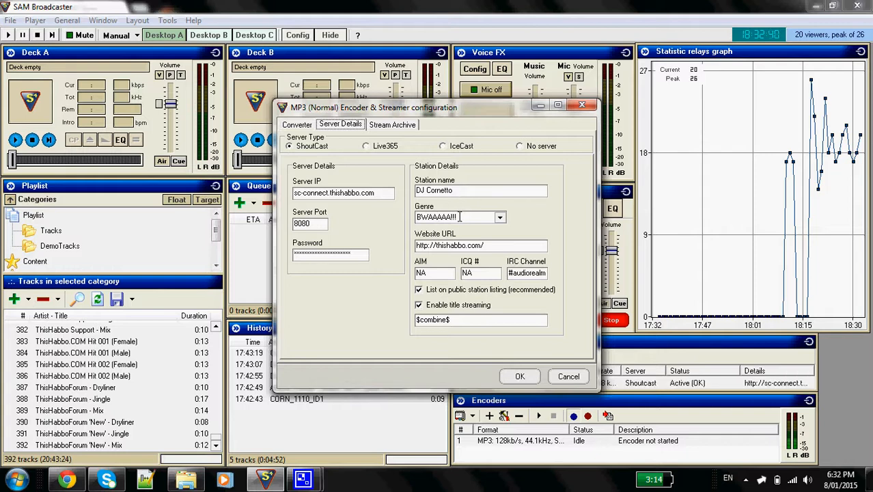
pyautogui.click(381, 125)
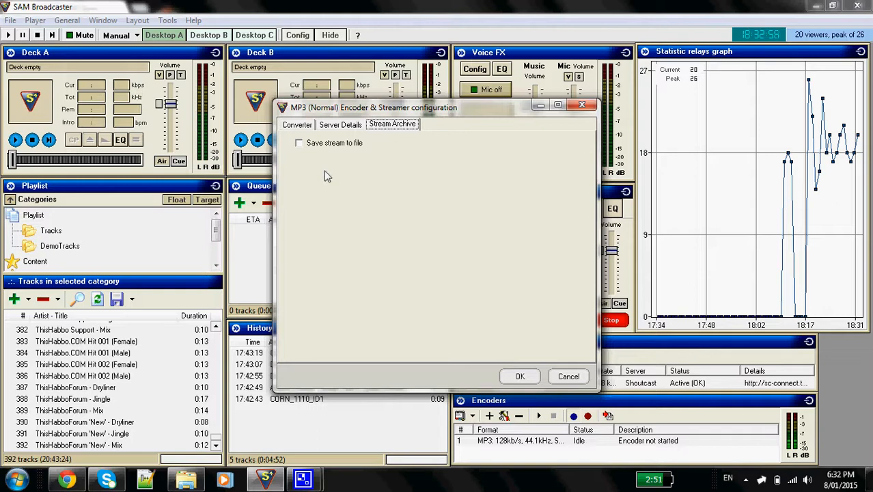
# Try saving the encoder's stream to a file, look at the filename chooser, and discard the changes
pyautogui.click(322, 142)
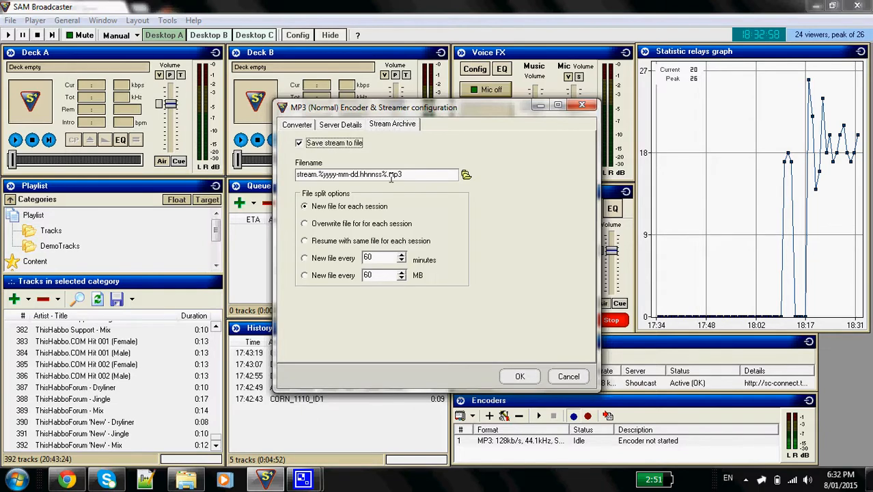
pyautogui.click(465, 175)
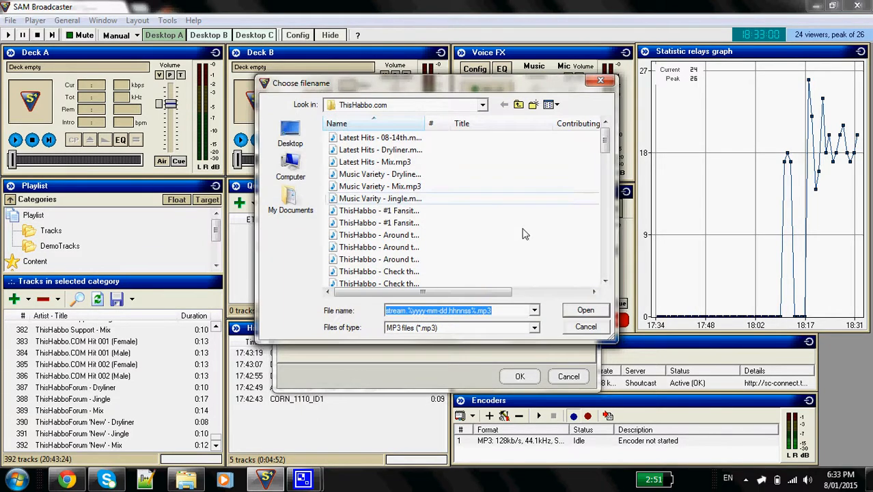
pyautogui.click(586, 328)
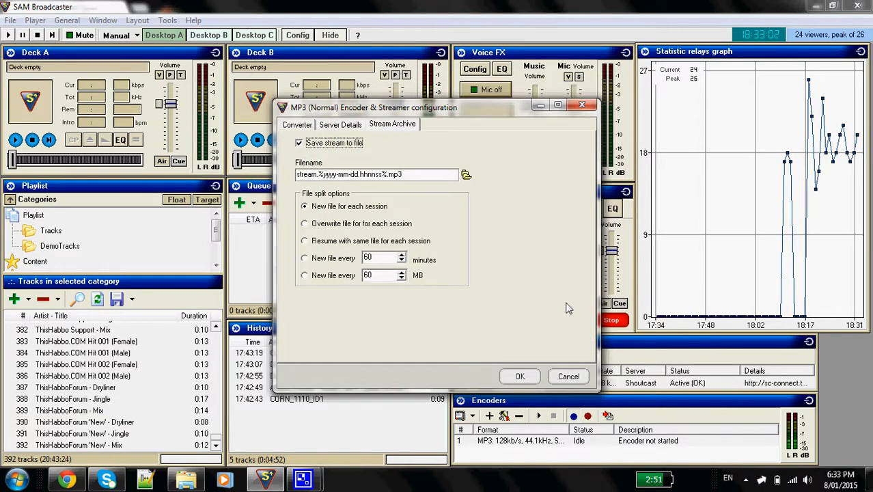
pyautogui.click(573, 376)
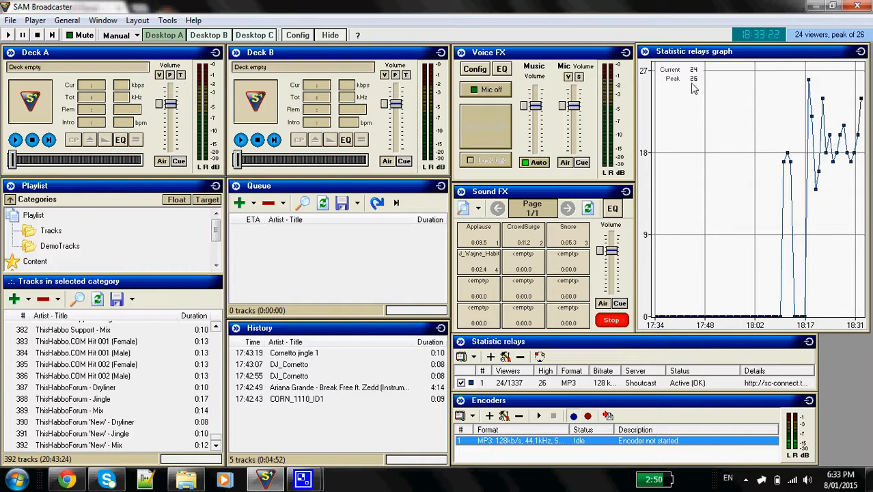
pyautogui.click(115, 21)
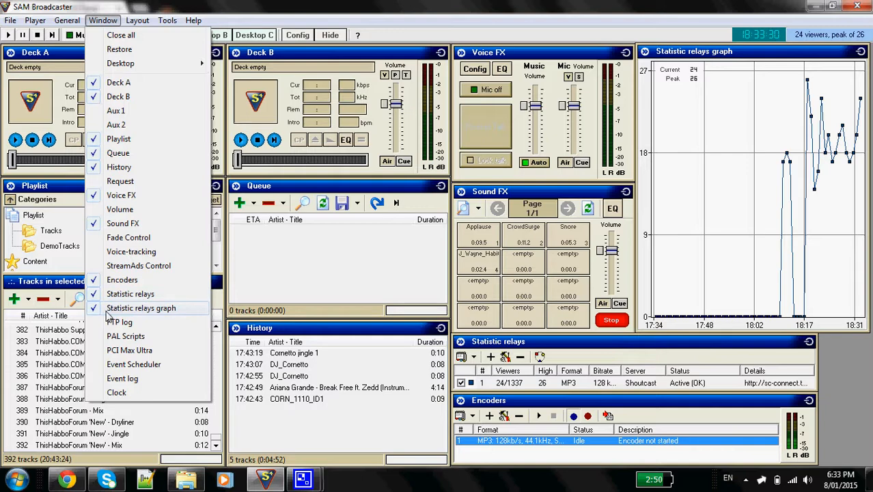
pyautogui.doubleClick(489, 4)
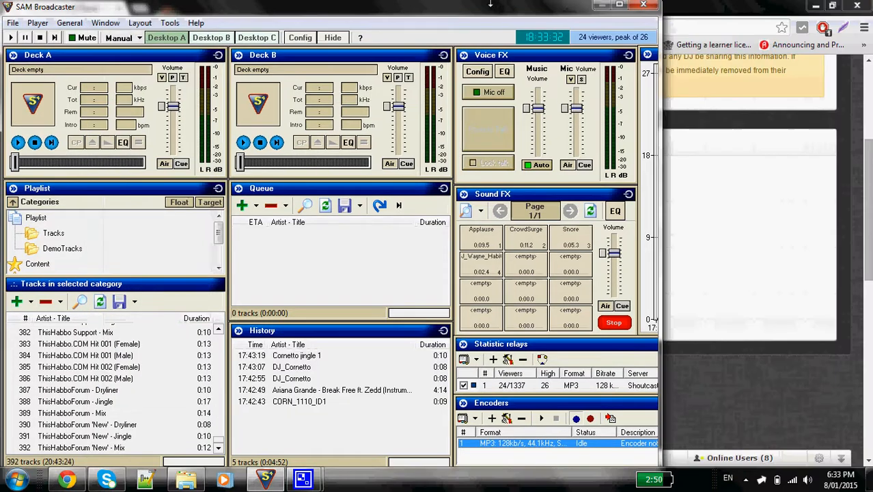
pyautogui.doubleClick(489, 3)
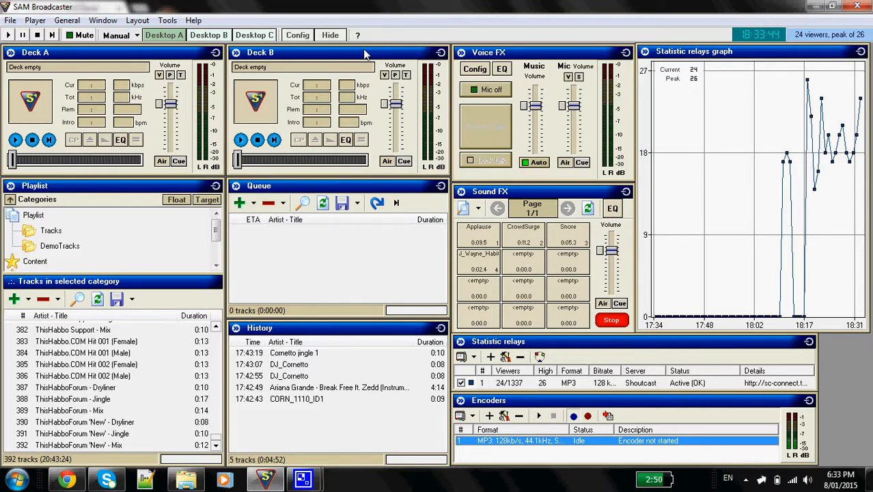
pyautogui.moveTo(364, 53)
pyautogui.mouseDown()
pyautogui.moveTo(388, 65)
pyautogui.moveTo(362, 57)
pyautogui.mouseUp()
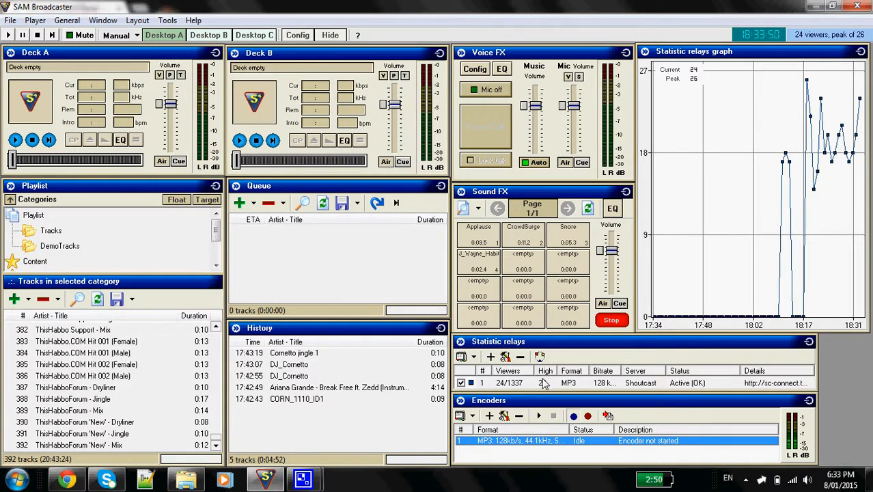
# Start adding a new statistic relay with the Shoutcast statistic relay plugin
pyautogui.click(544, 383)
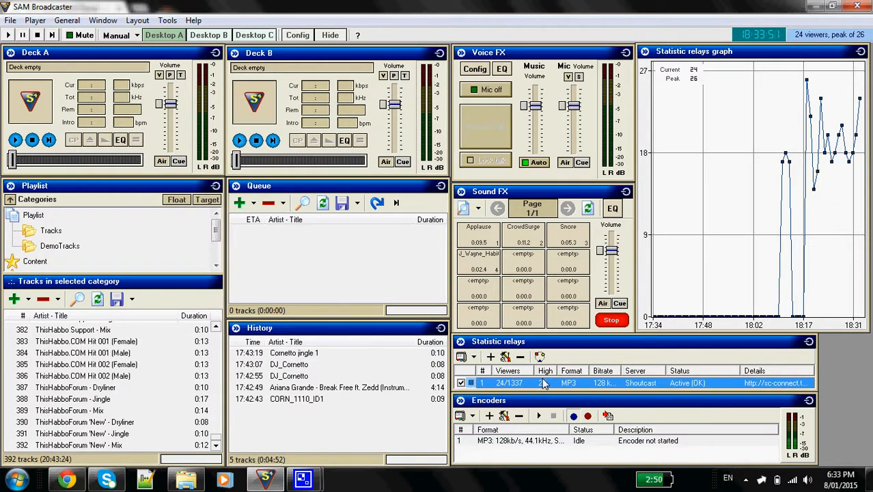
pyautogui.click(490, 357)
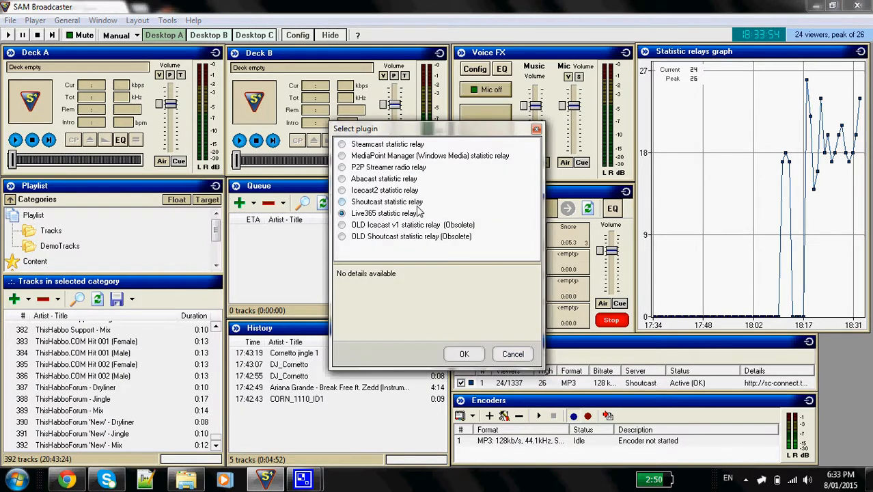
pyautogui.click(342, 203)
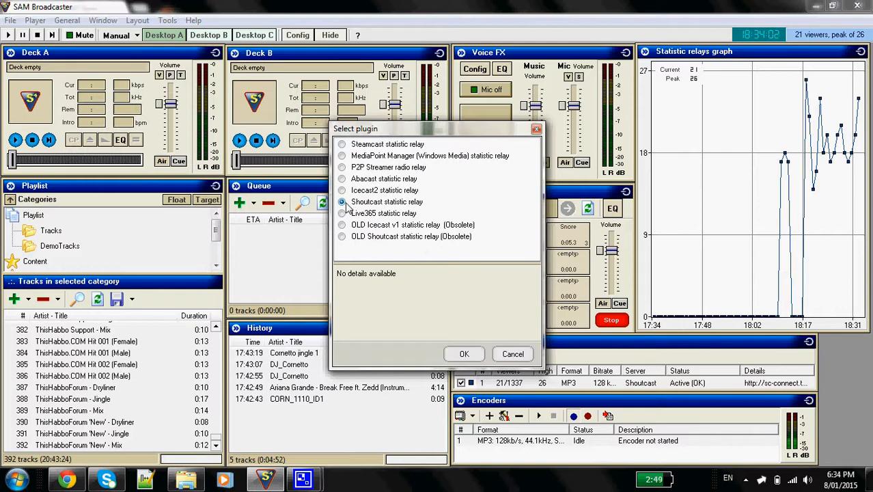
pyautogui.click(463, 353)
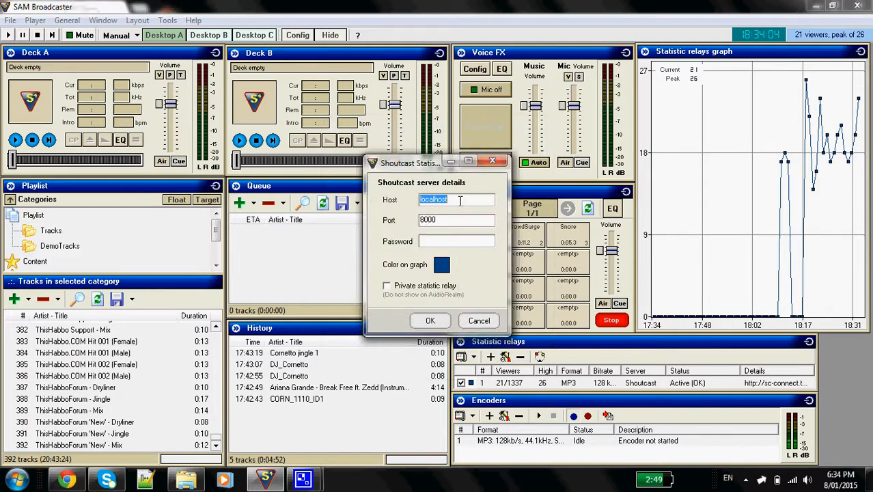
# Fill in the new relay's host as ip and its port as 8080, and discard the new relay
pyautogui.click(458, 198)
pyautogui.doubleClick(458, 198)
pyautogui.press('BackSpace')
pyautogui.doubleClick(456, 221)
pyautogui.write('808')
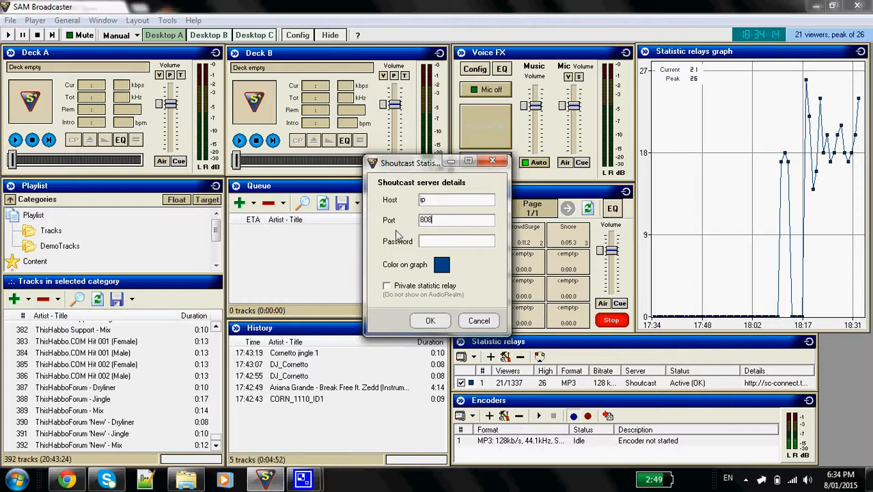
pyautogui.write('0')
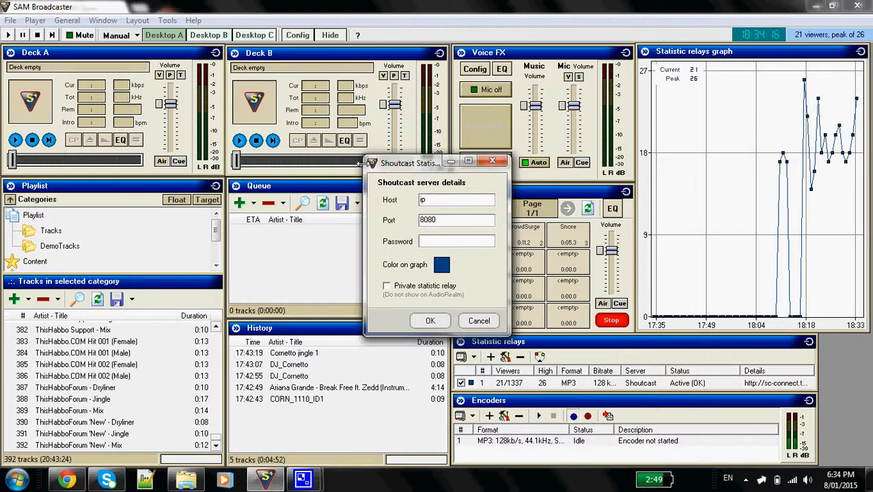
pyautogui.doubleClick(450, 220)
pyautogui.click(433, 220)
pyautogui.click(485, 321)
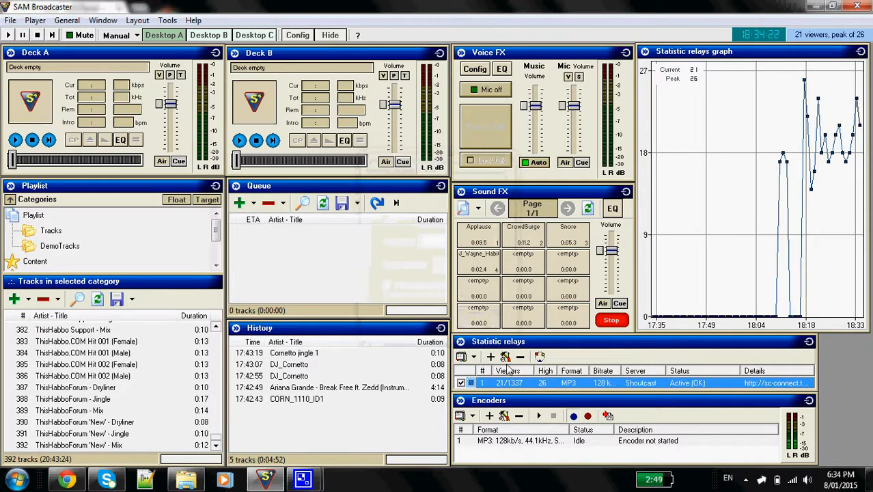
# Open the existing Shoutcast statistic relay's configuration, review its host, port and password fields, and close it without changes
pyautogui.click(505, 357)
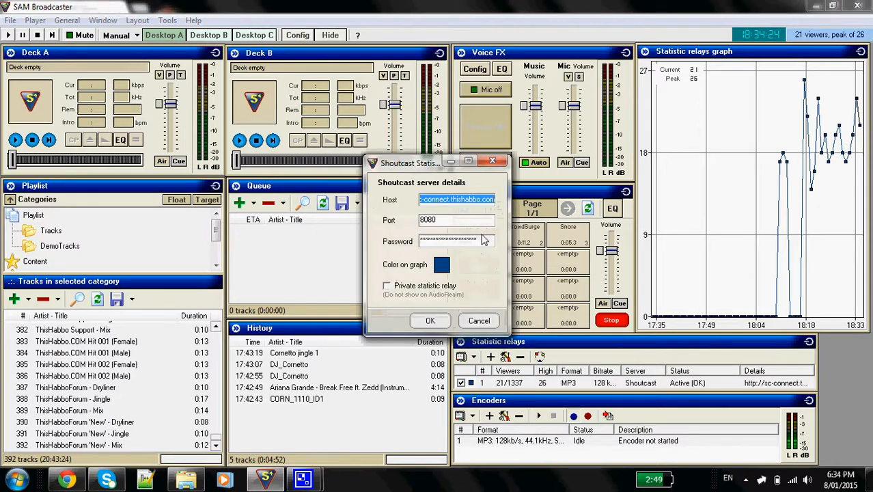
pyautogui.click(490, 220)
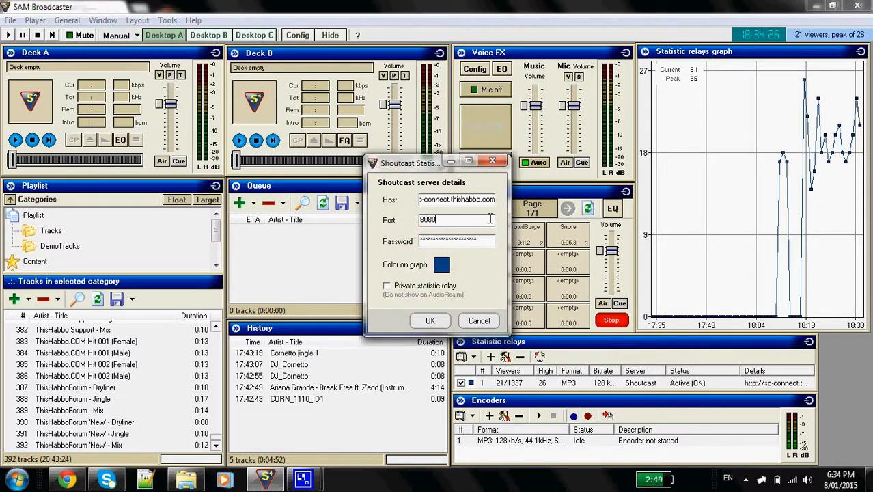
pyautogui.click(478, 320)
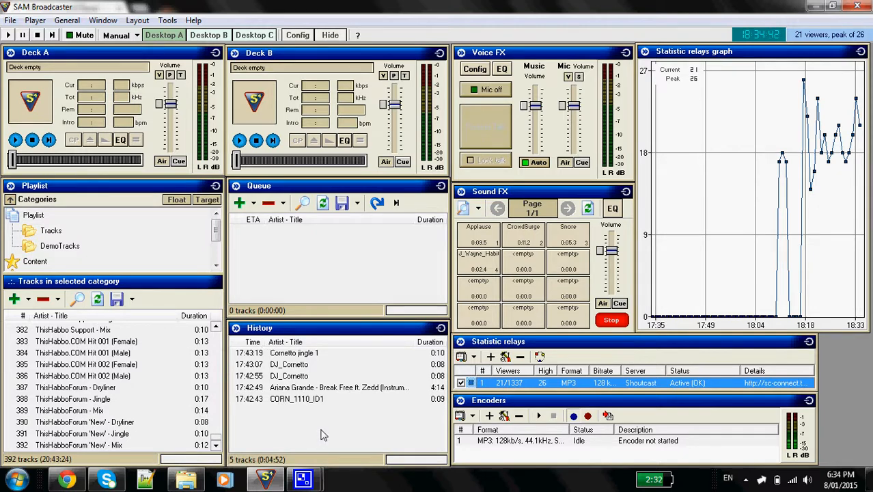
pyautogui.moveTo(323, 425); pyautogui.dragTo(270, 234)
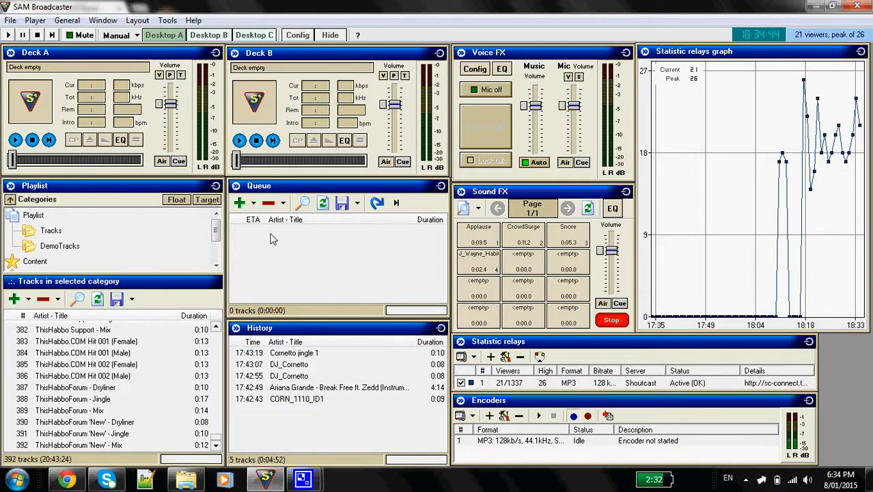